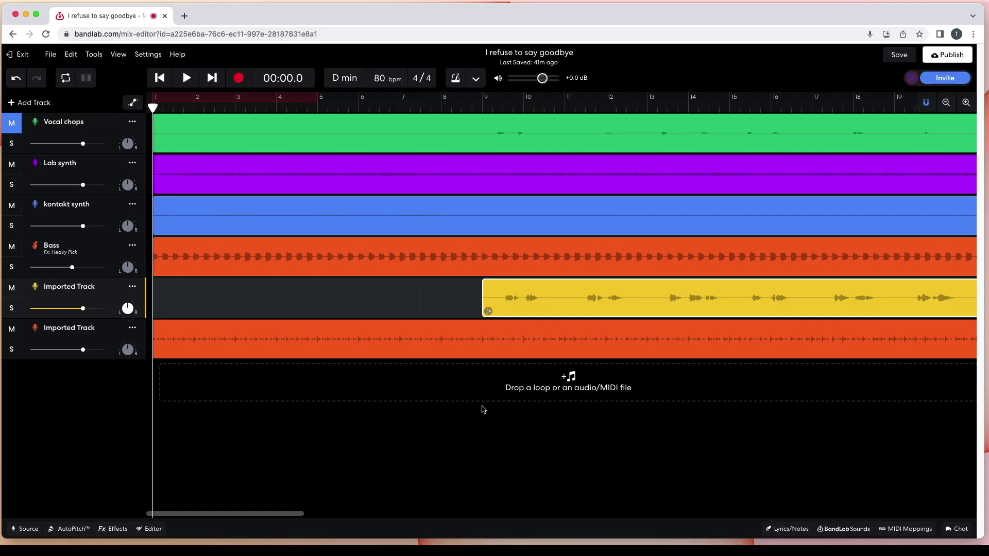
Select the Imported Track and bring up its Source input panel.
left_click(28, 529)
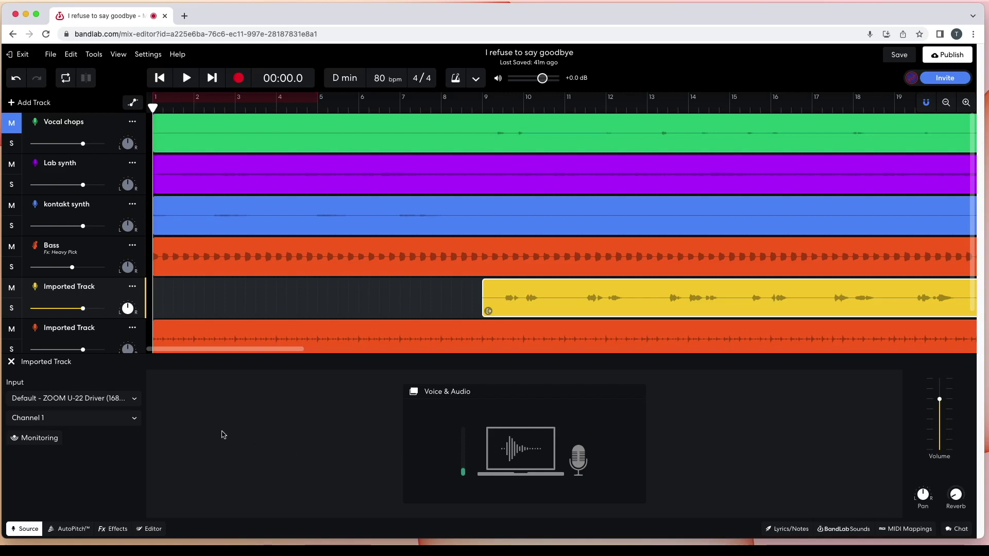
Set the Imported Track's input to ZOOM U-22 Driver, Channel 1, and start playback.
left_click(134, 401)
left_click(113, 412)
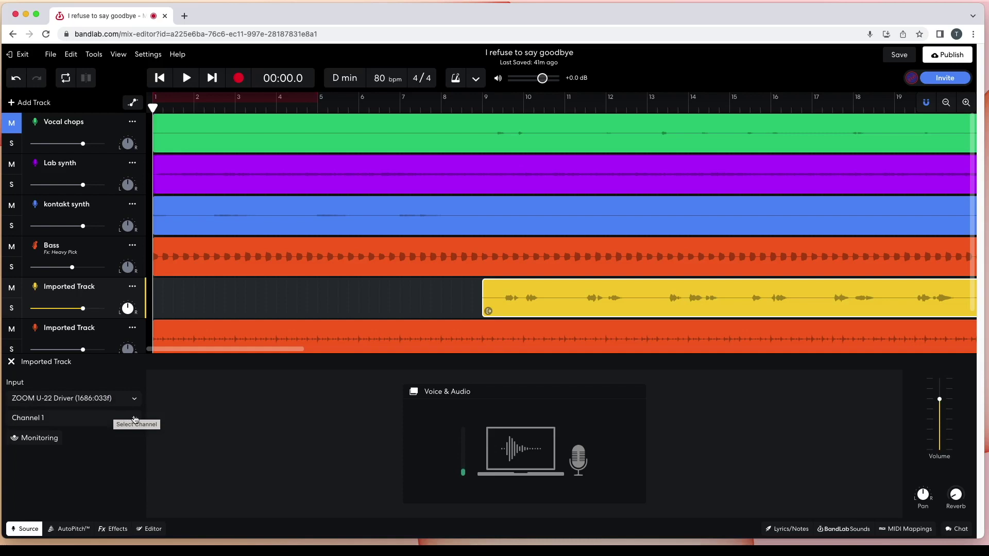
left_click(135, 418)
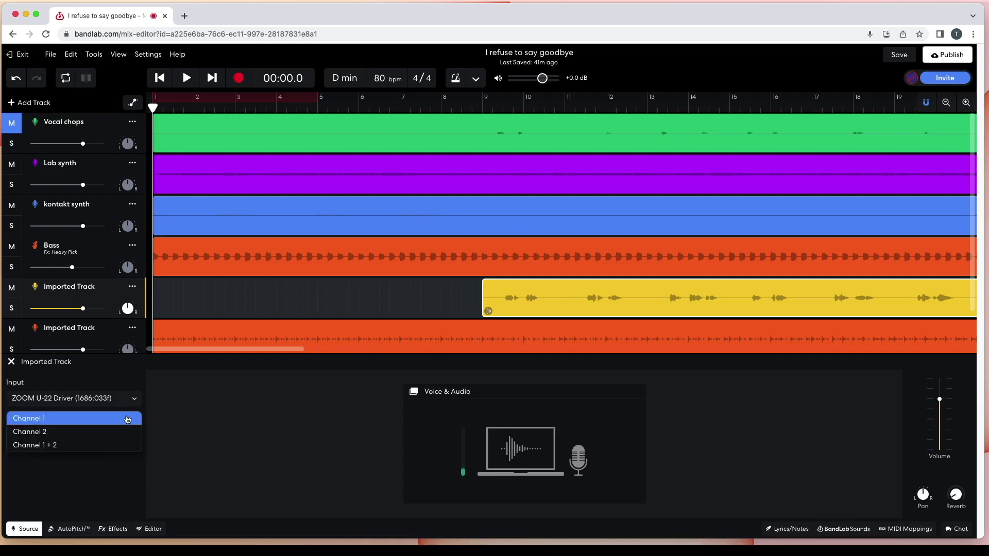
left_click(105, 418)
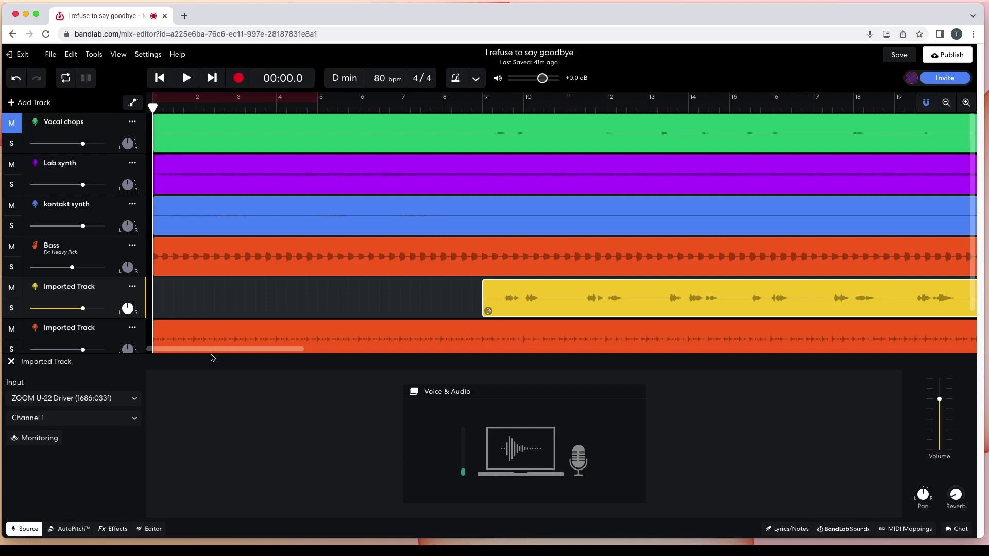
left_click(187, 78)
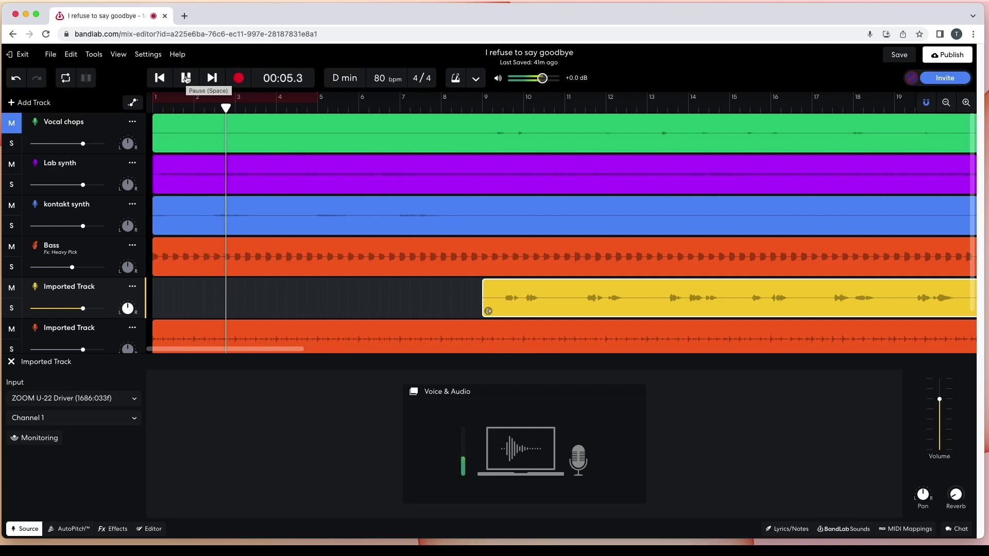
Pause playback at about 00:06.6.
left_click(186, 77)
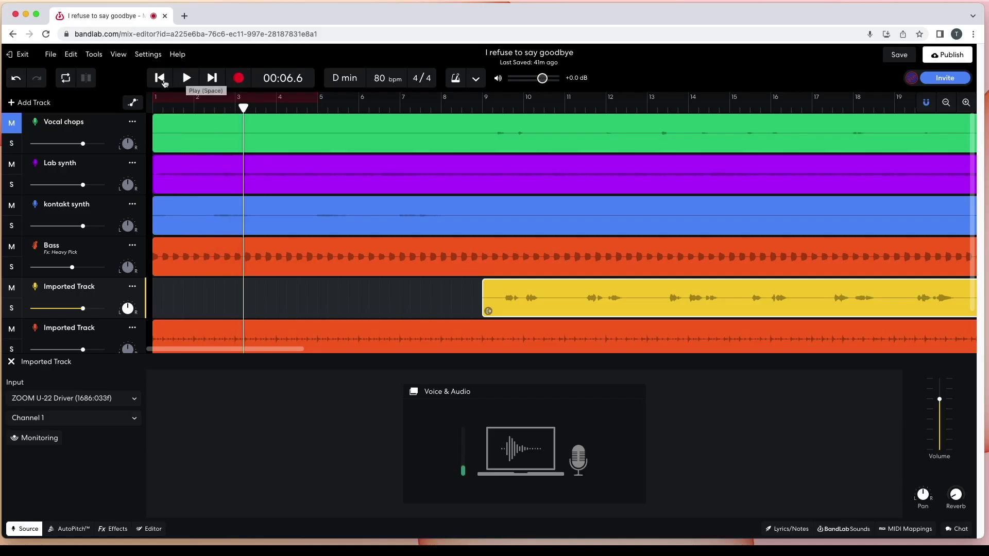
Return the playhead to the song start at 00:00.0.
left_click(164, 82)
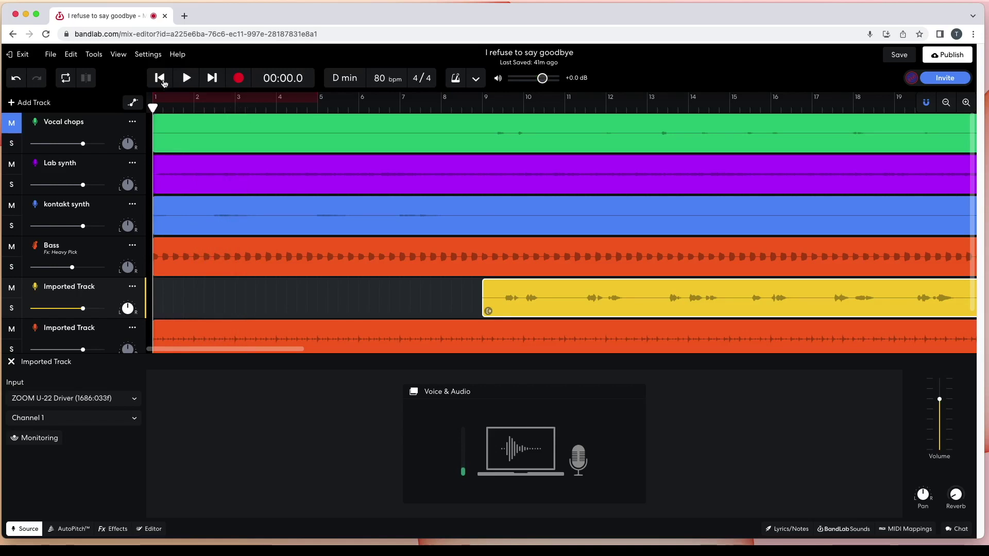
Run Tools > Latency Test to measure a 105 ms round-trip latency, then close the results.
left_click(97, 57)
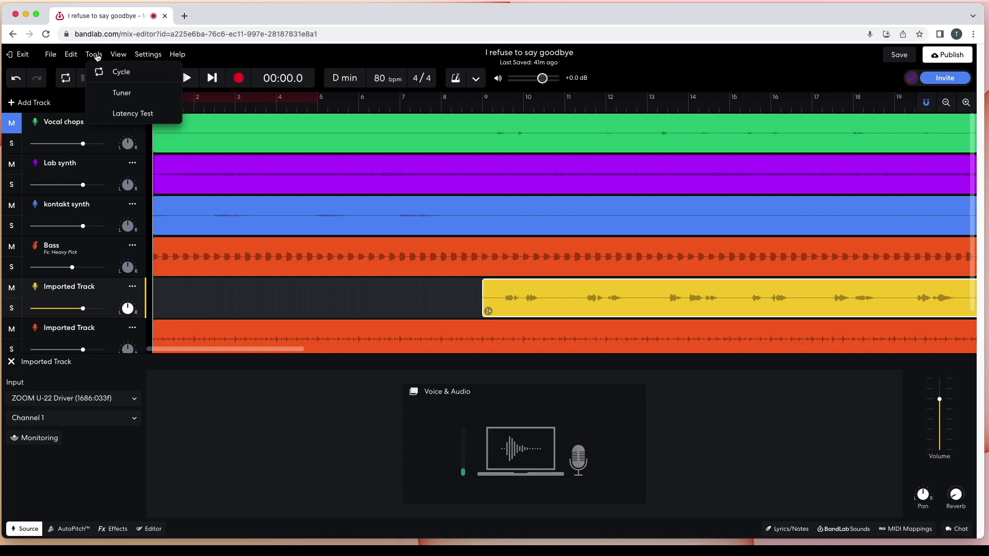
left_click(140, 115)
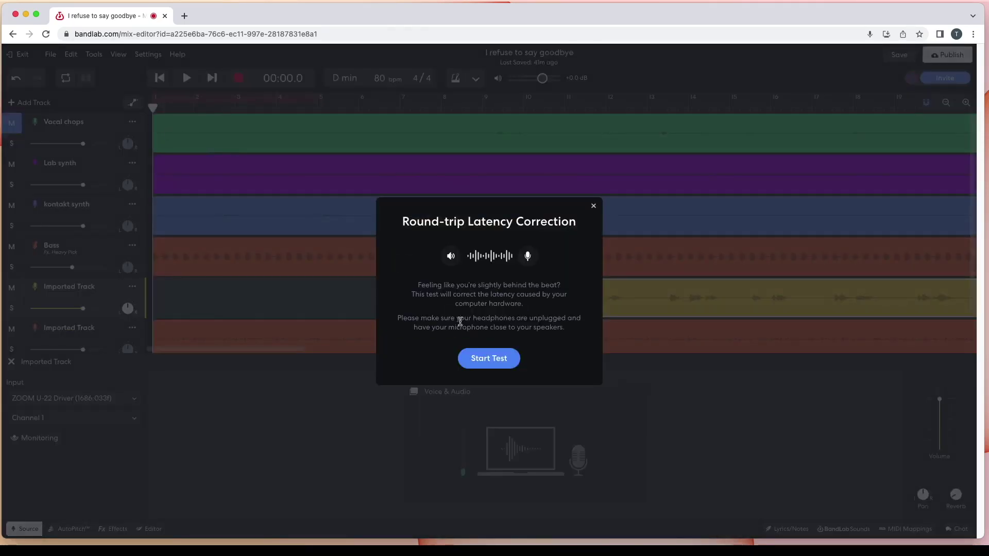
left_click(484, 359)
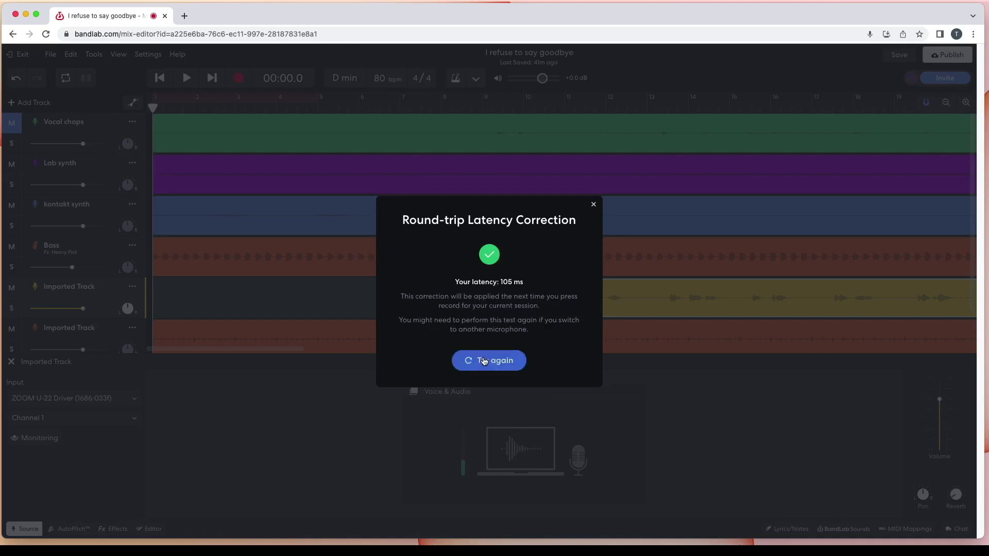
left_click(594, 205)
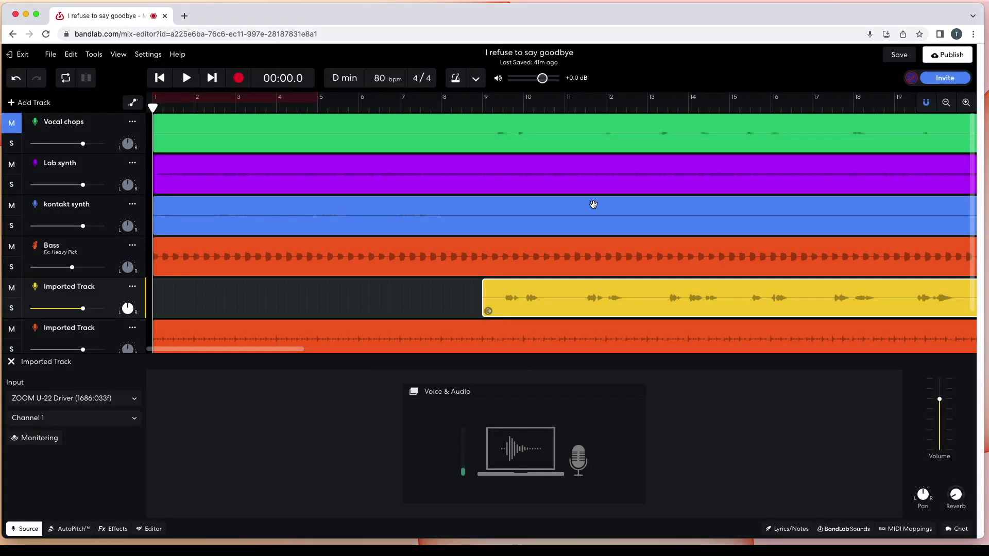
Turn off Snap to Grid and zoom into the timeline.
left_click(925, 103)
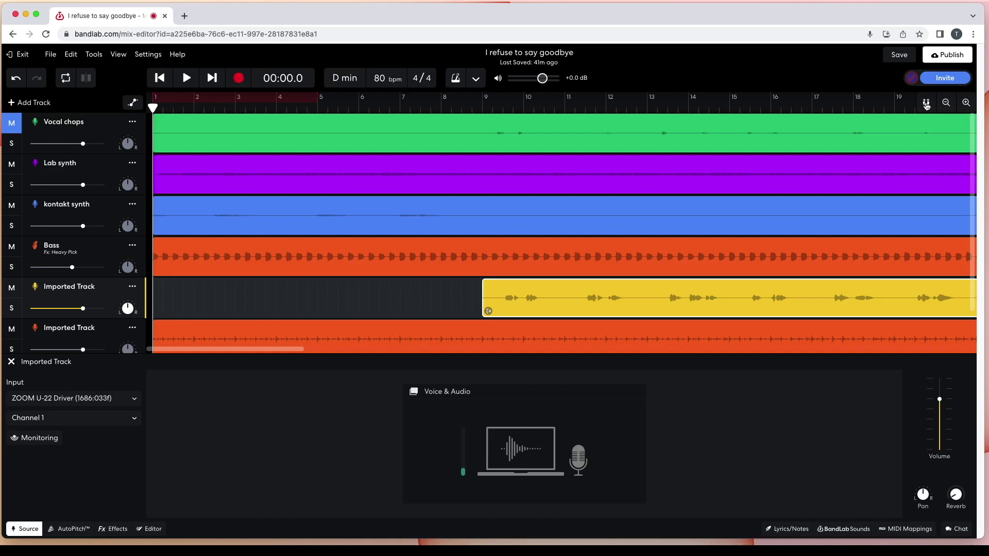
left_click(966, 103)
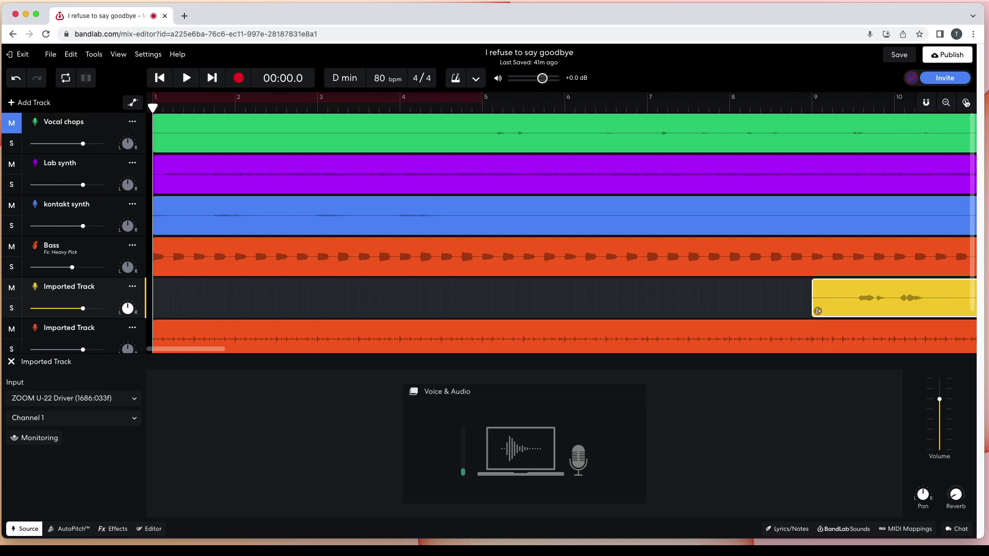
Frame bars 1–10 and place the playhead at 00:25.7 near bar 9.5.
left_click(966, 103)
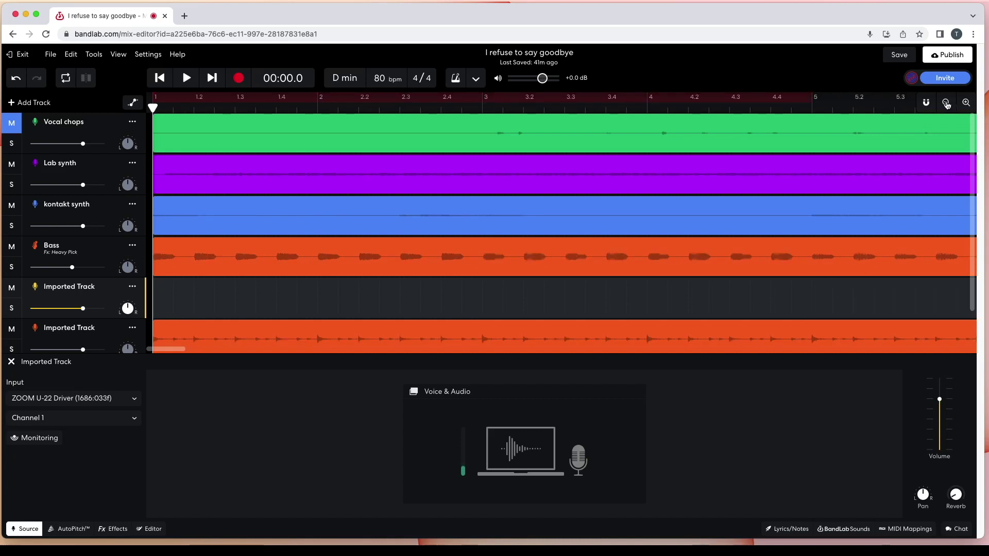
left_click(946, 103)
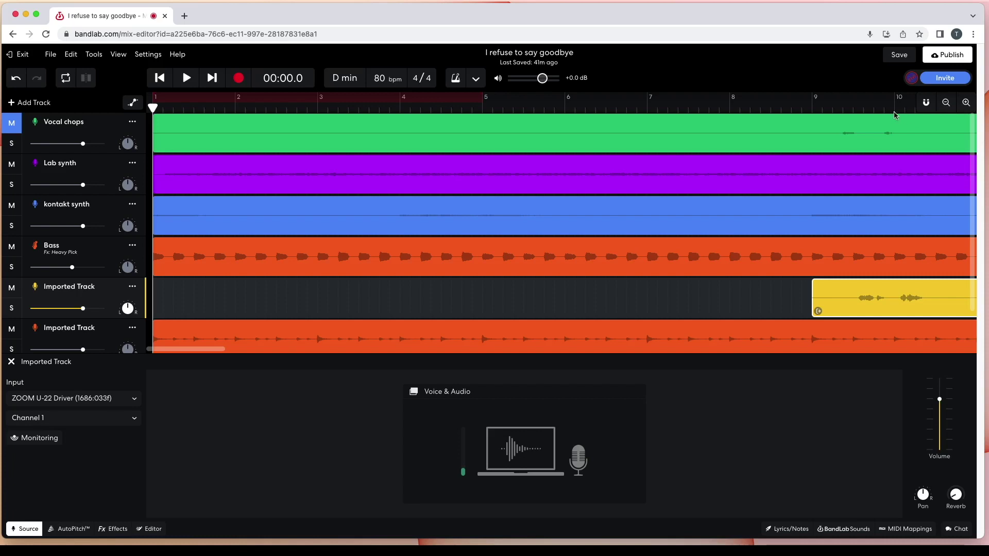
left_click(859, 110)
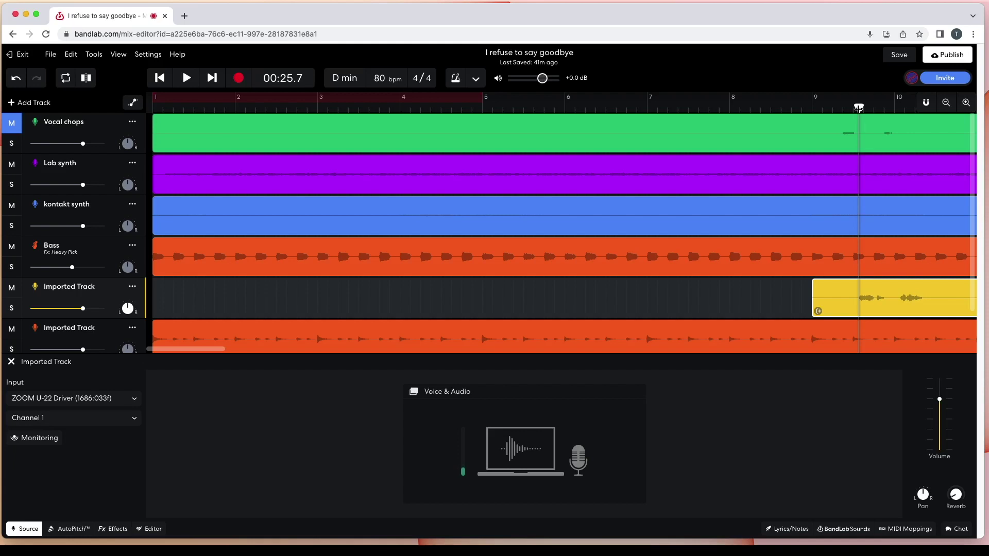
Nudge the yellow vocal clip slightly earlier twice, then play from bar 8 to check alignment.
left_click_drag(858, 109, 855, 109)
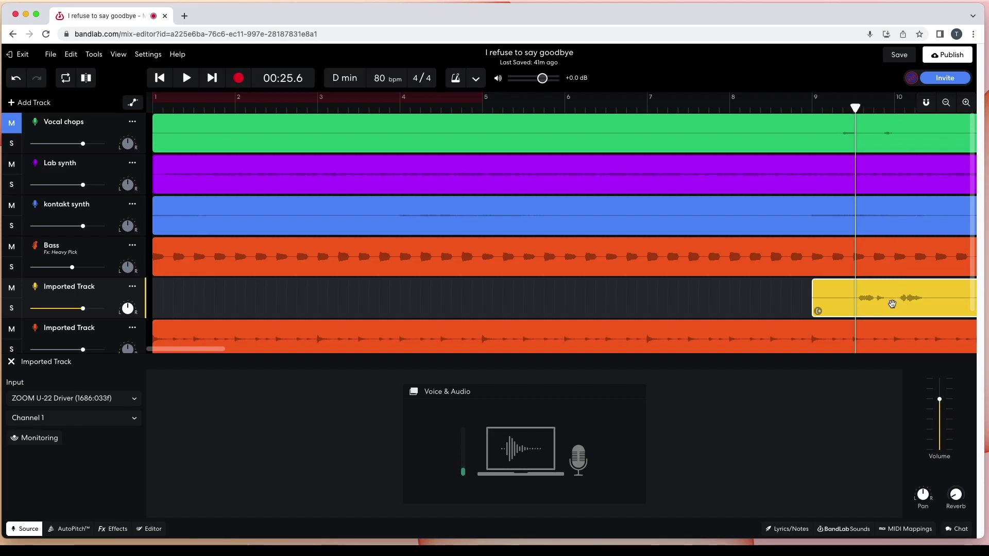
left_click_drag(893, 305, 888, 303)
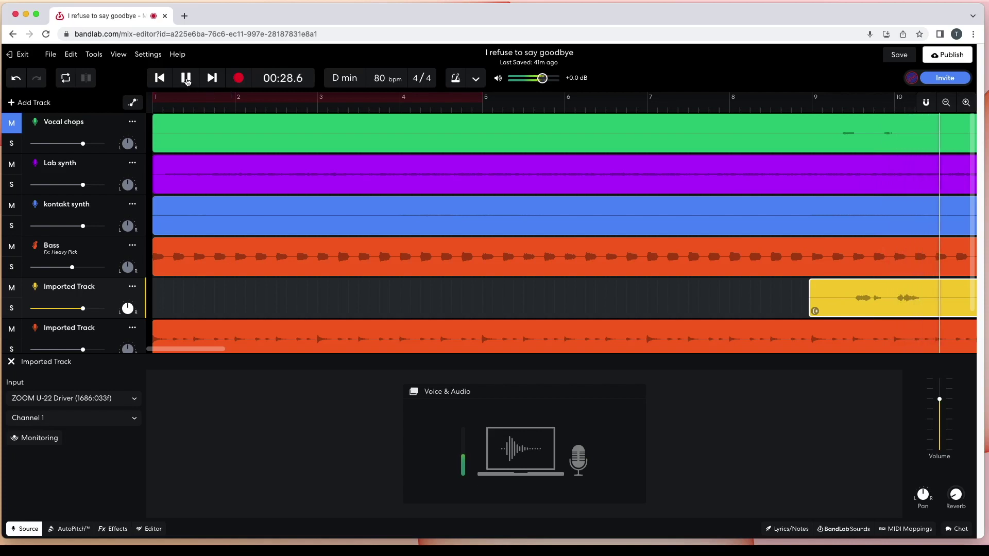
left_click(186, 78)
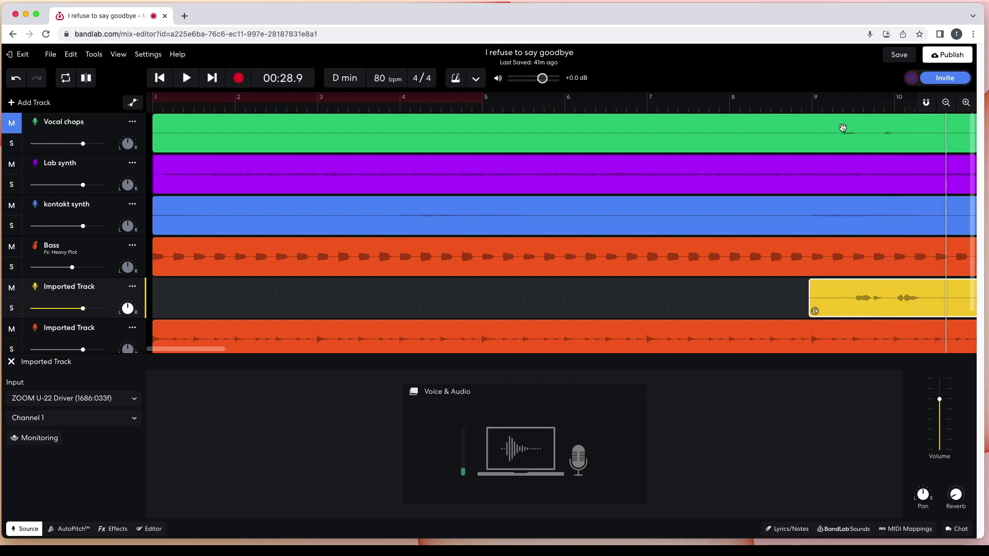
left_click(852, 110)
left_click_drag(882, 308, 871, 308)
left_click(730, 108)
left_click(184, 83)
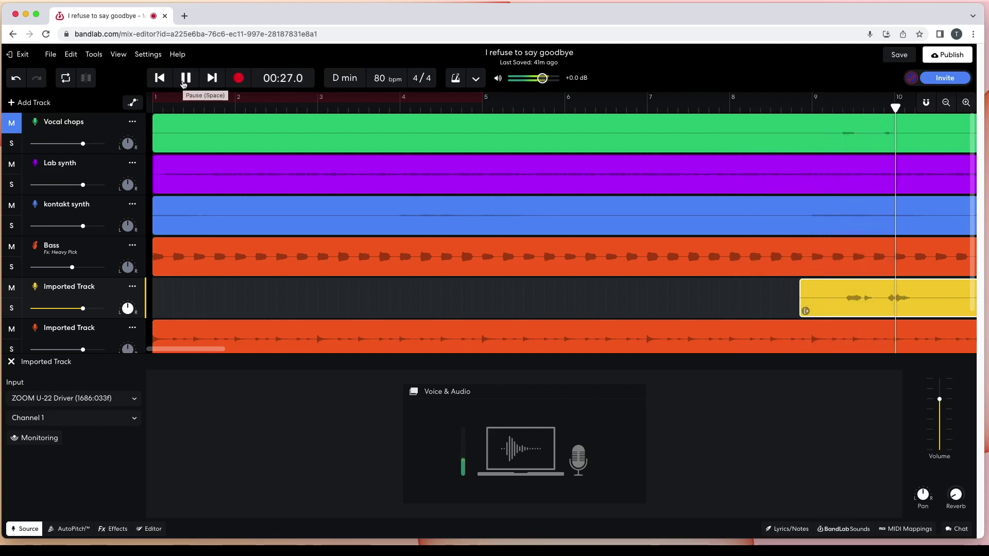
Stop playback, leaving the counter at 00:00.0.
left_click(185, 78)
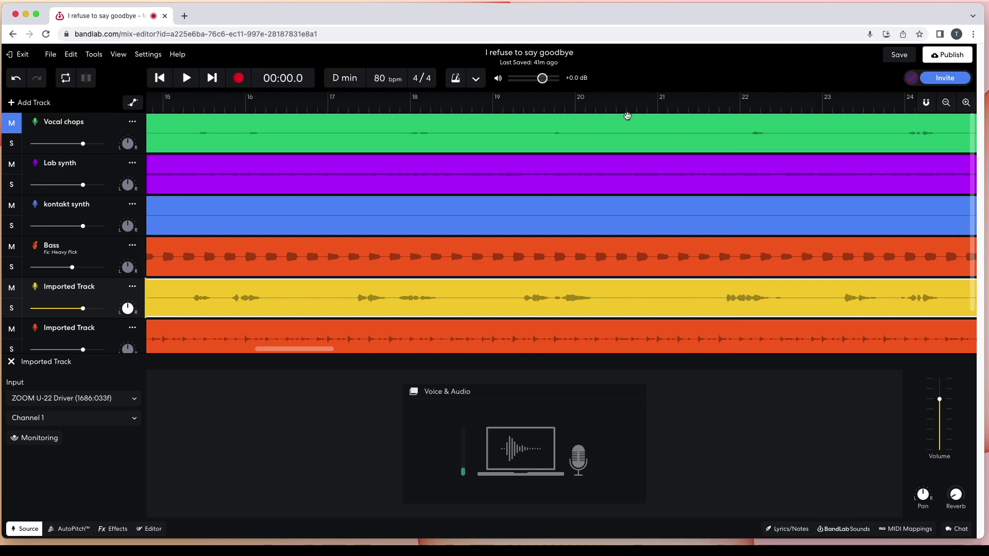
Slice the yellow vocal region at a playhead just before bar 22, then move past bar 22.
left_click(734, 109)
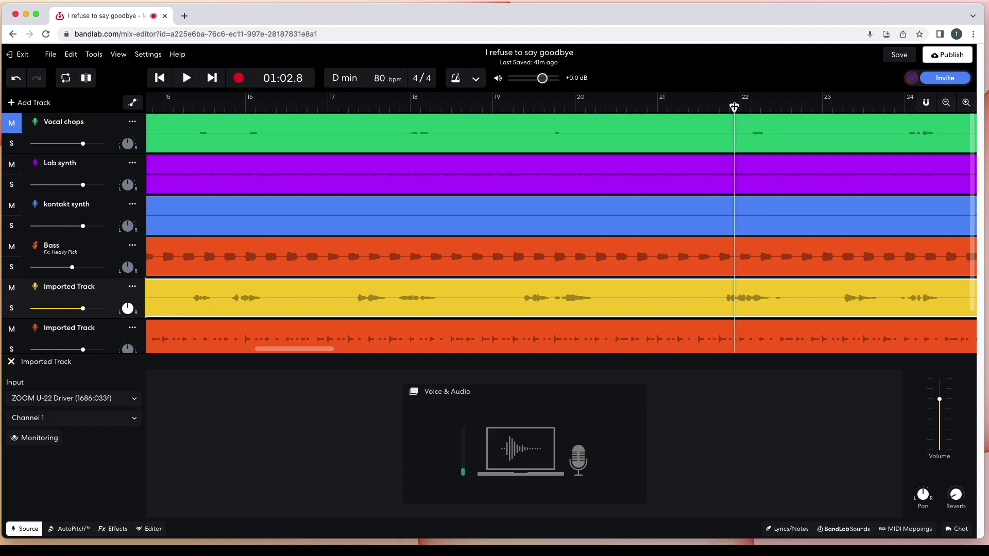
left_click_drag(733, 107, 726, 108)
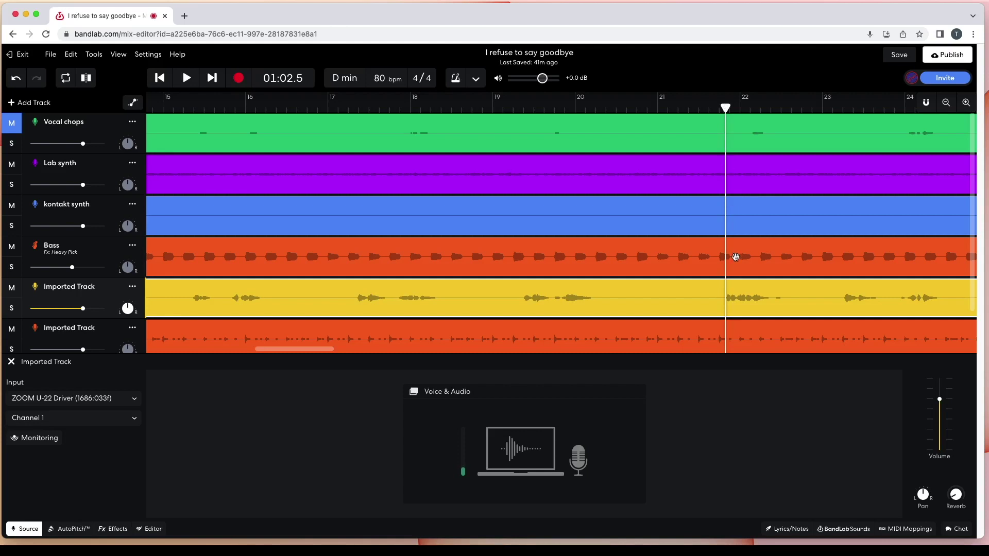
right_click(737, 303)
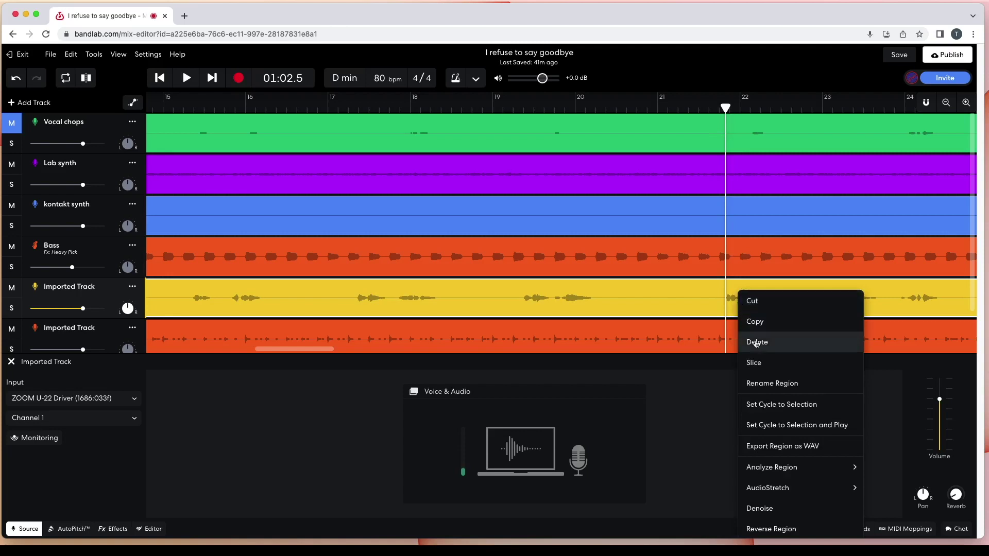
left_click(756, 363)
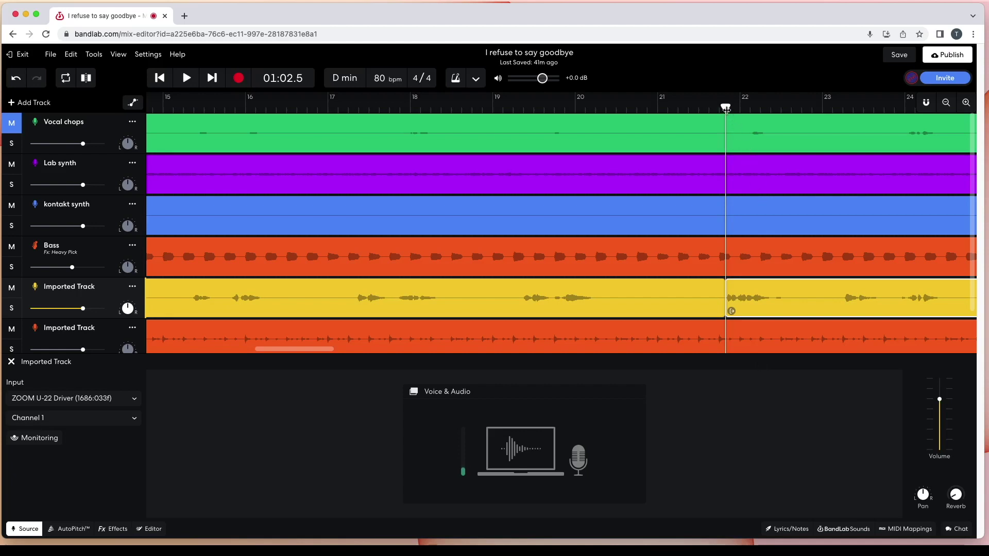
left_click_drag(726, 109, 770, 110)
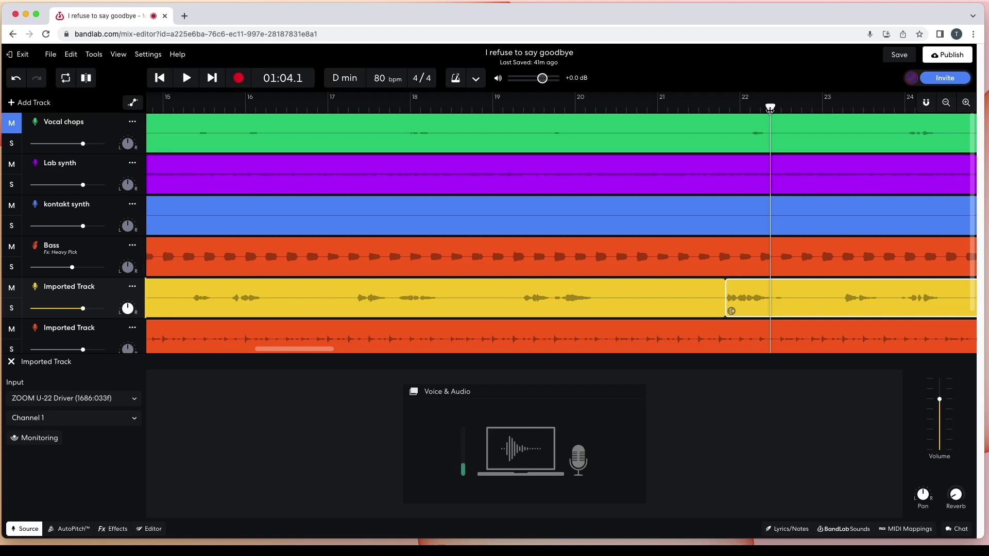
Slice the yellow vocal region just past bar 22, then bring the playhead back to 01:02.6.
right_click(760, 296)
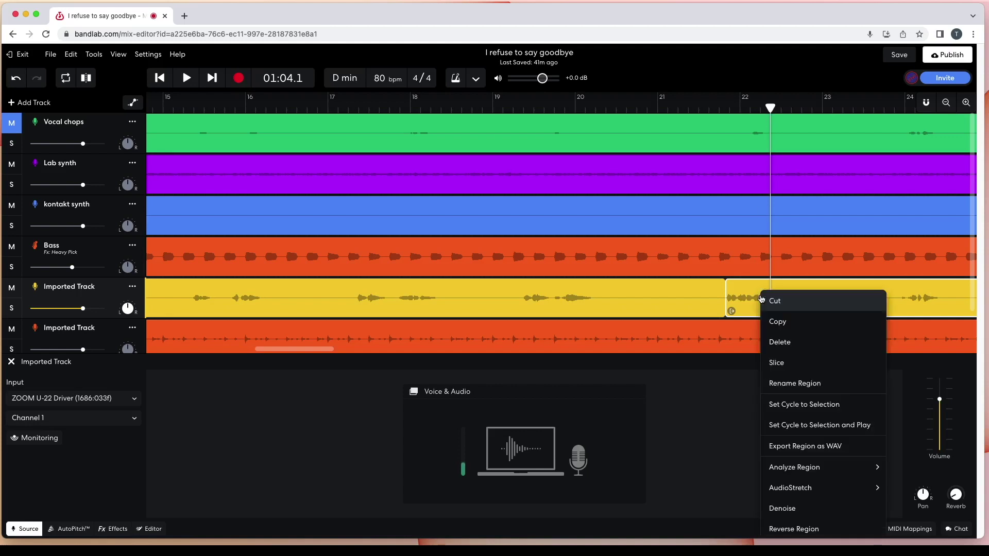
left_click(776, 363)
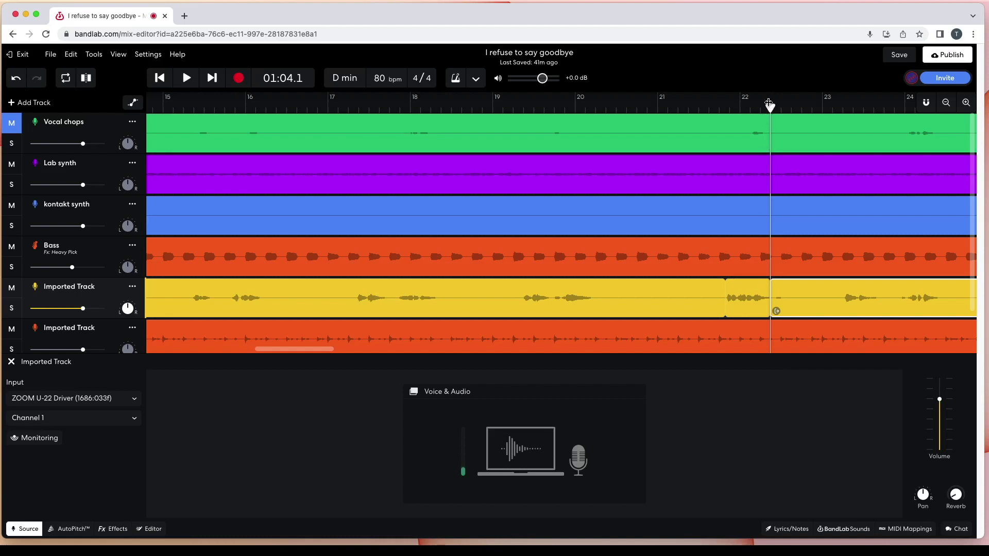
left_click_drag(768, 105, 729, 118)
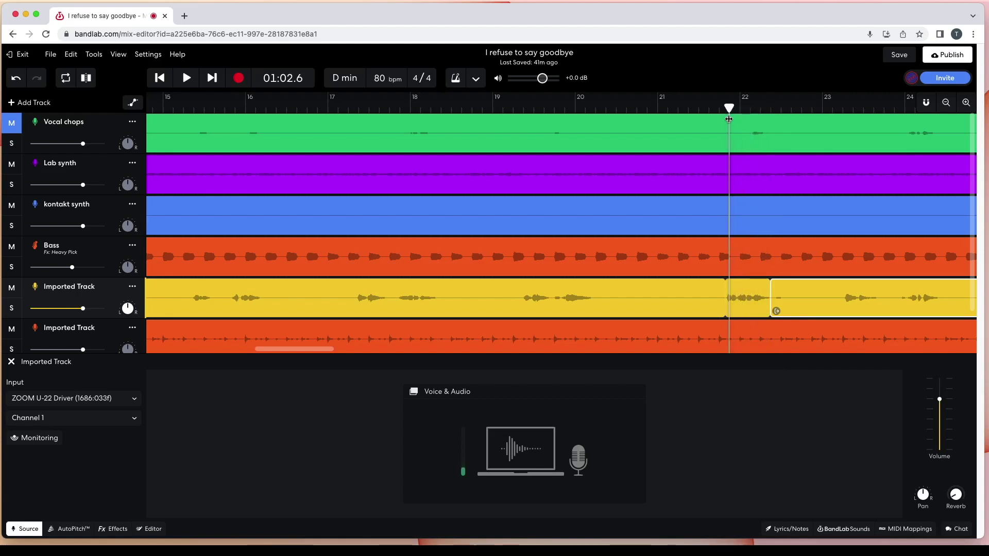